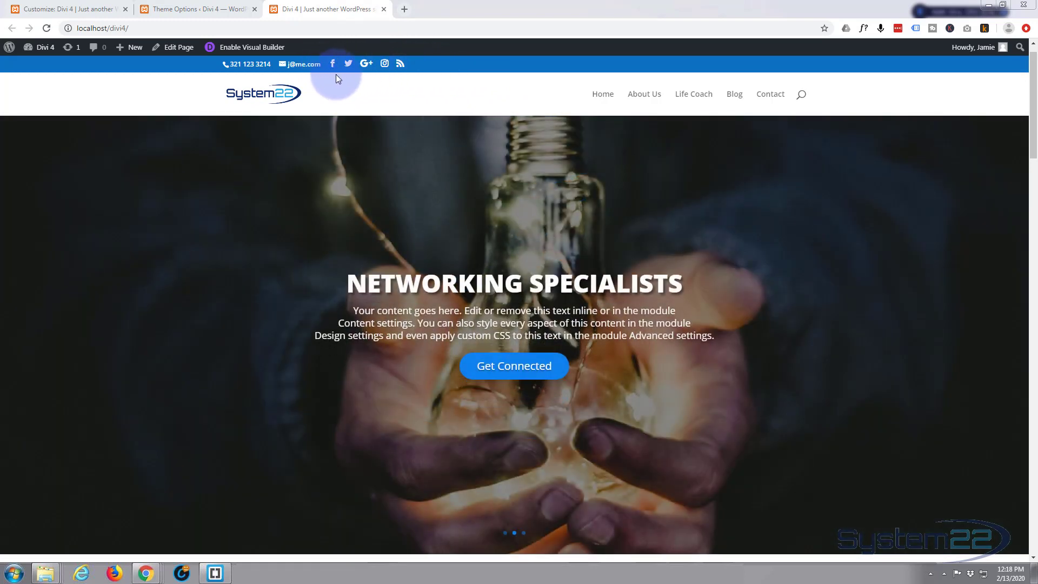
Review the social icon and profile URL settings in Divi Theme Options, then view the site homepage.
click(184, 9)
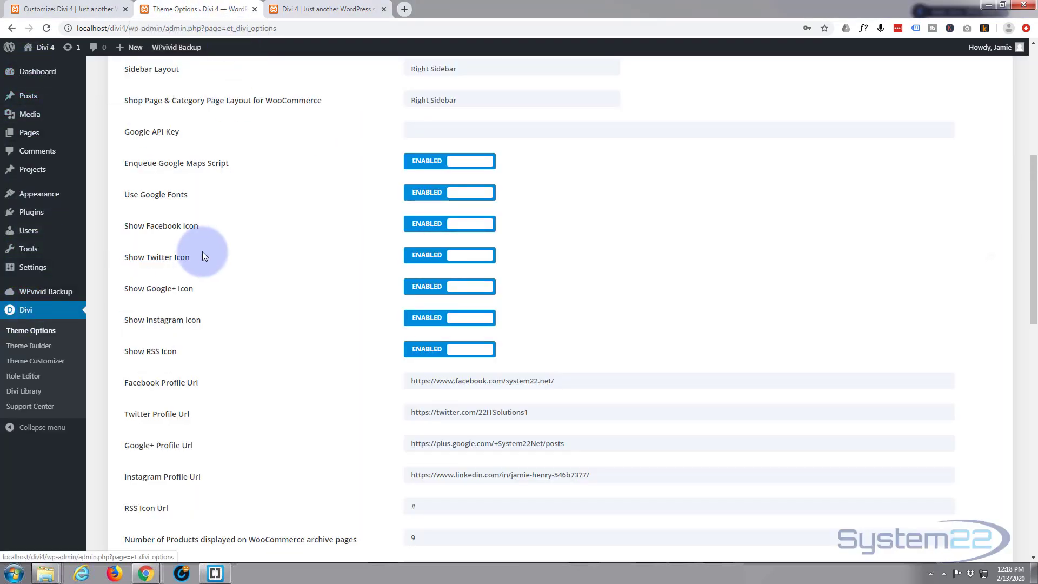
scroll(203, 243, up, 6)
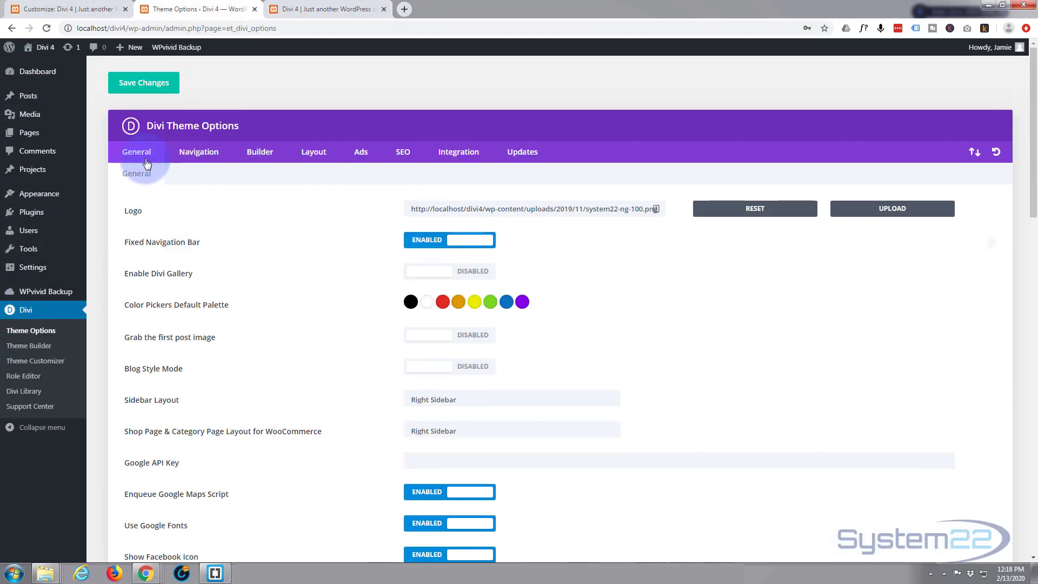
scroll(342, 351, down, 1)
scroll(346, 365, down, 7)
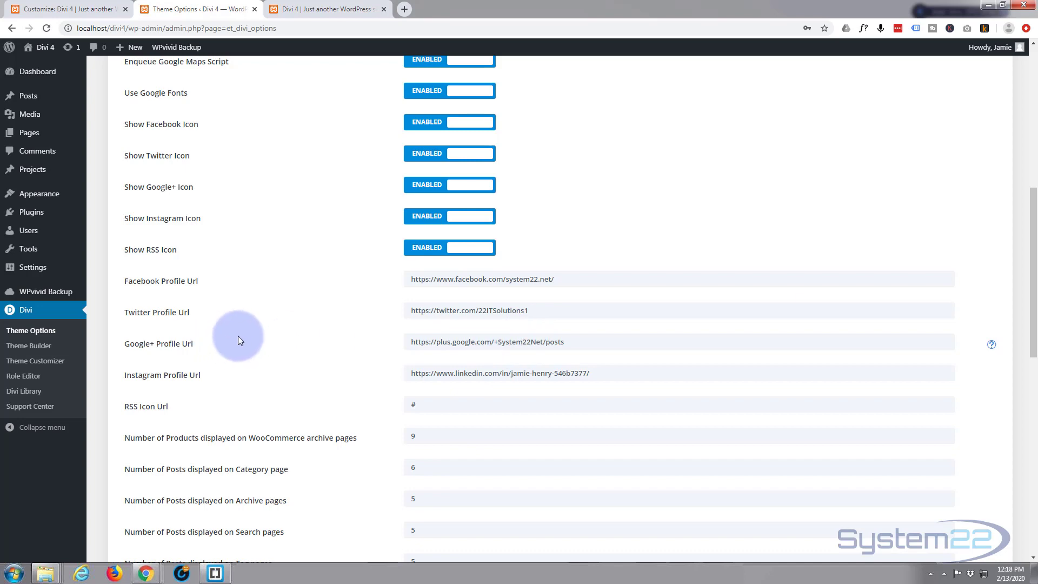
scroll(252, 339, up, 3)
click(311, 10)
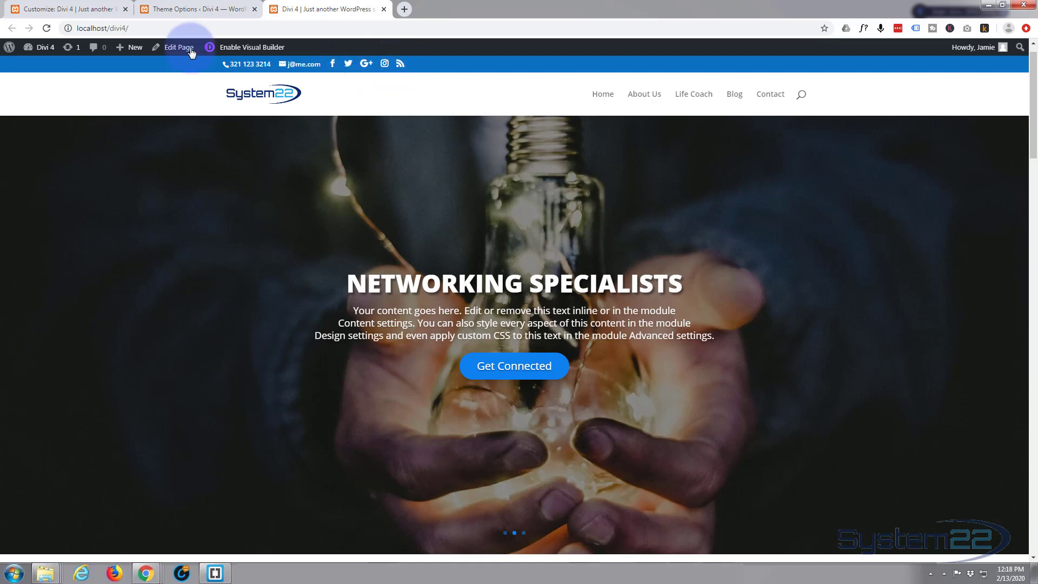
click(62, 8)
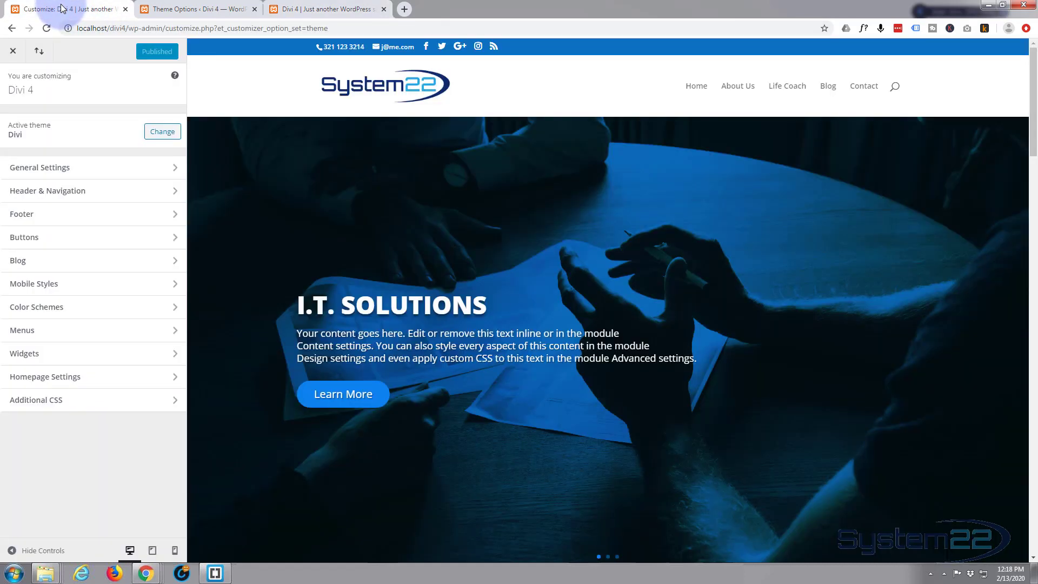
click(191, 9)
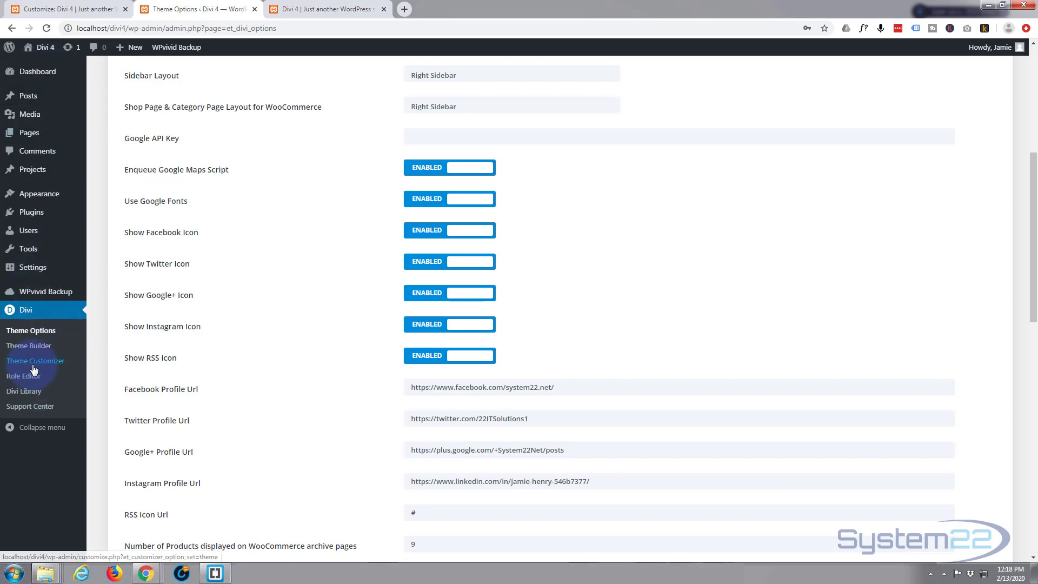
click(33, 9)
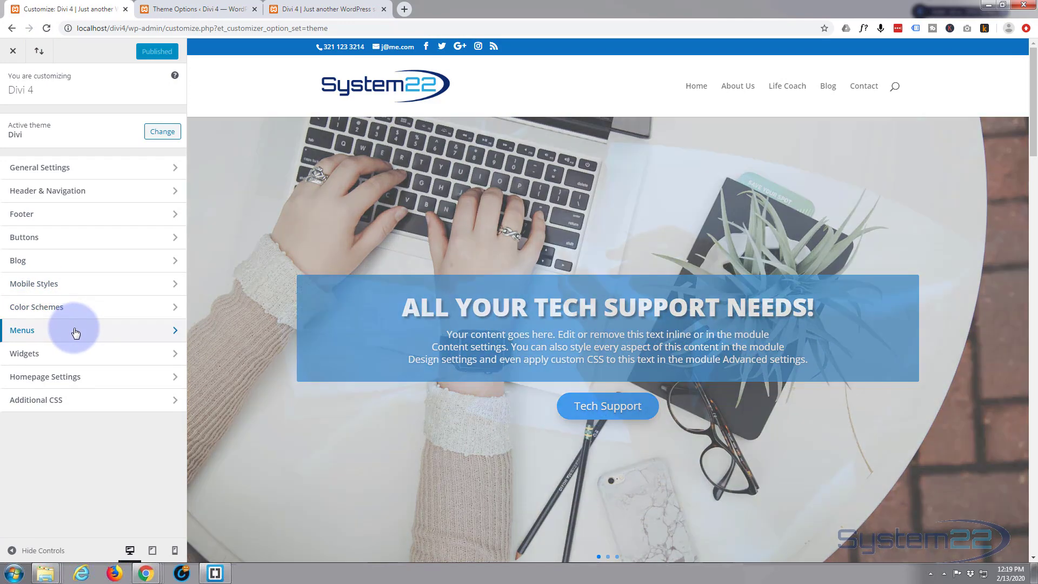
click(74, 329)
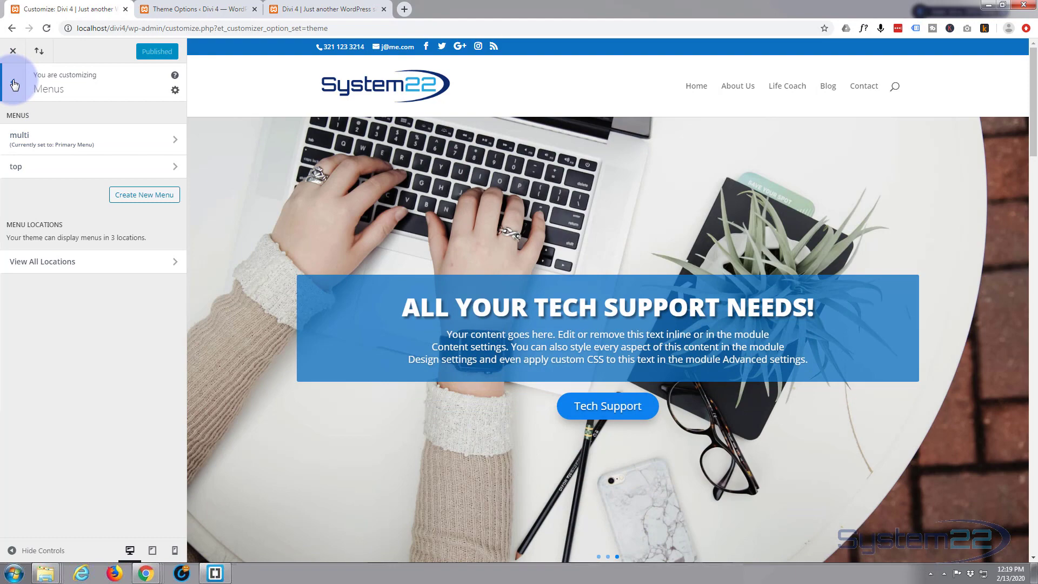
click(14, 84)
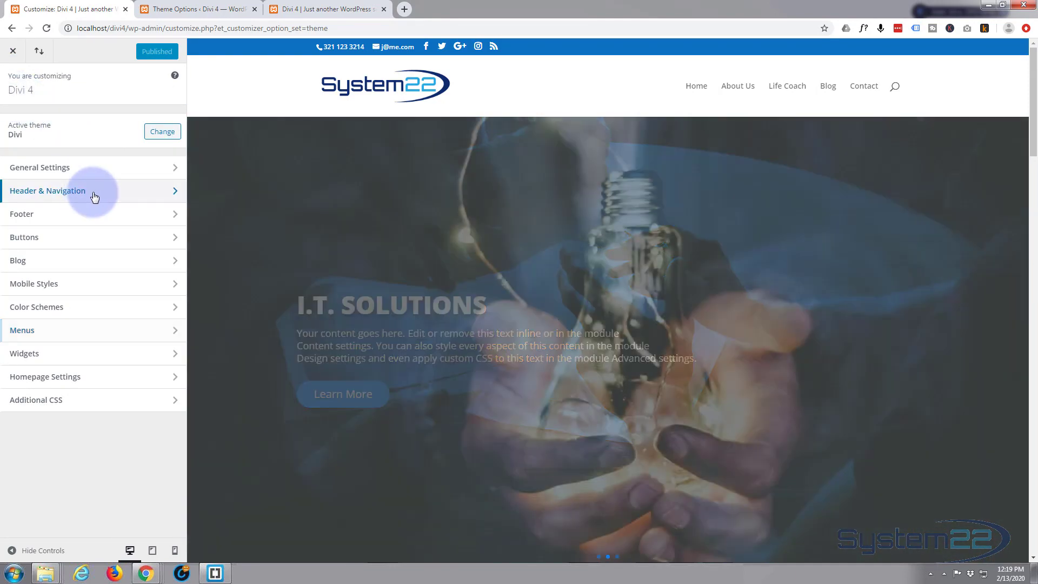
Go to Header & Navigation > Header Elements and focus the email field.
click(94, 195)
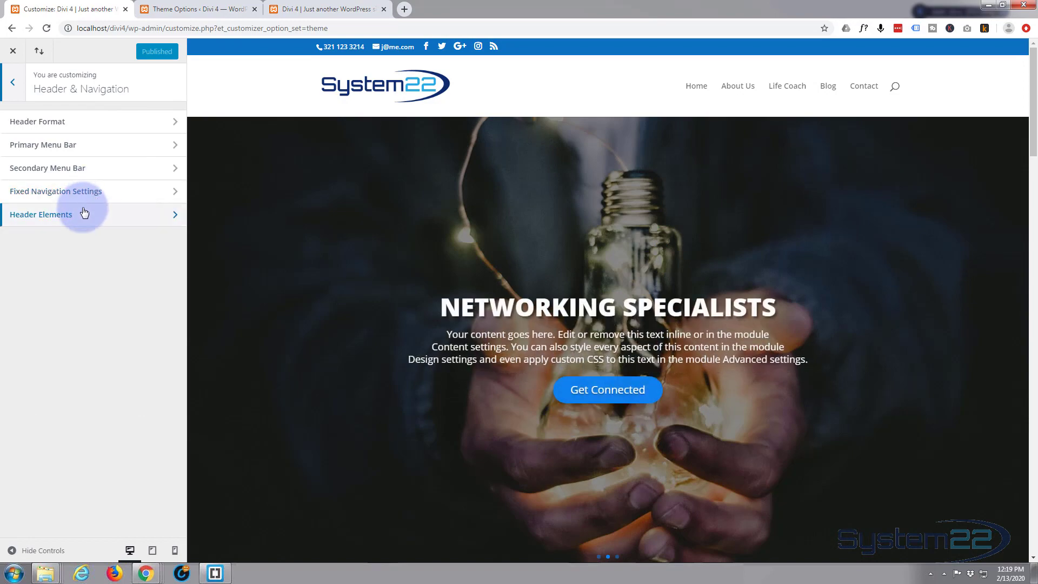
click(84, 214)
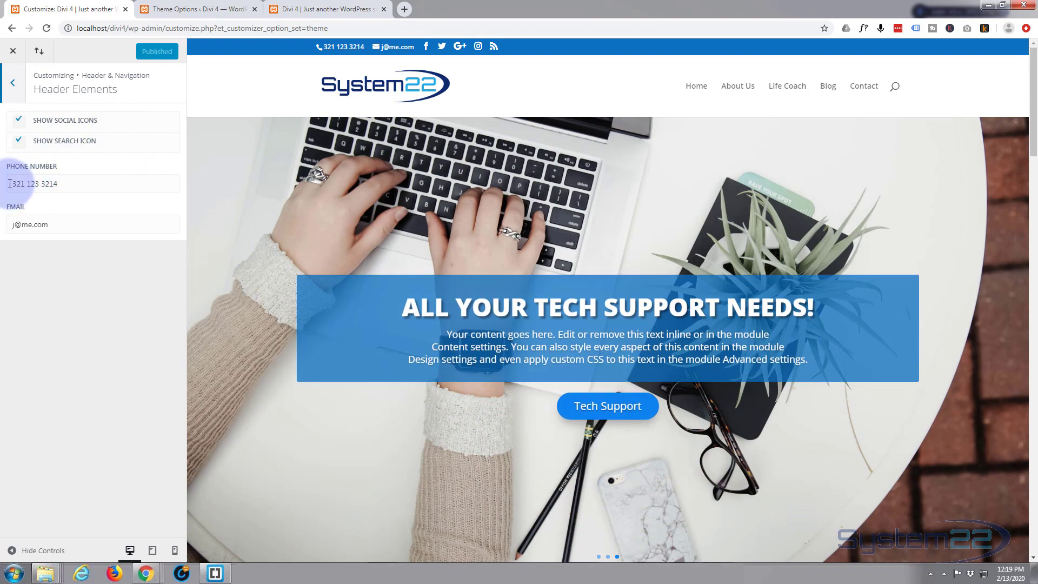
click(38, 230)
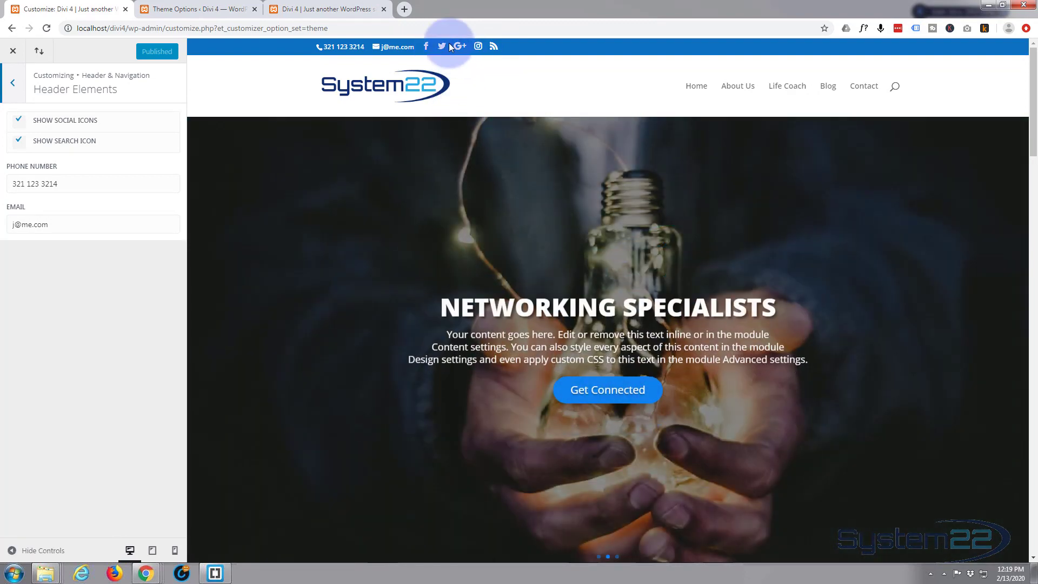
Inspect the top bar in DevTools and select div#et-info to edit its float: left style.
right_click(449, 44)
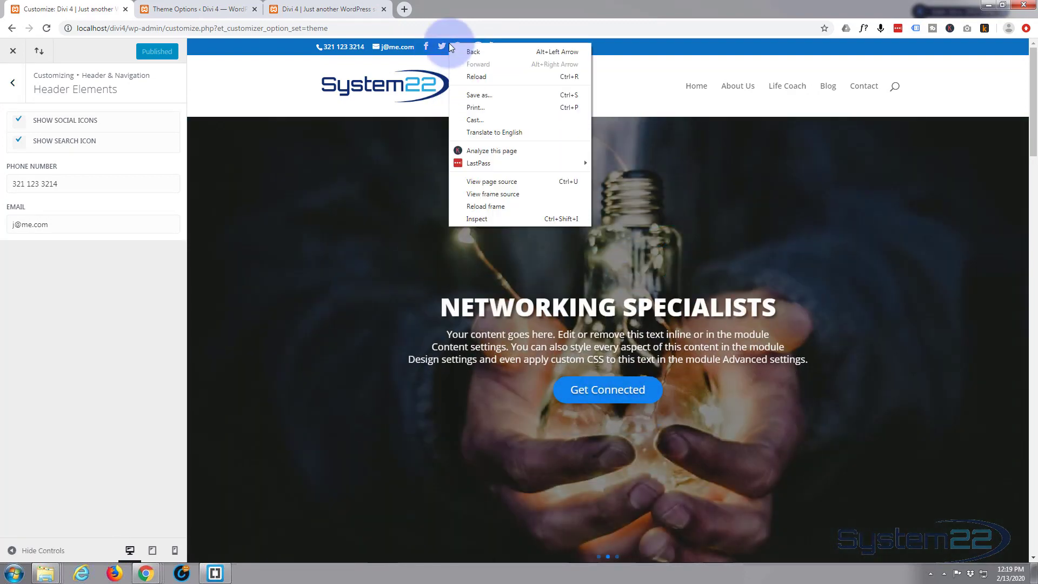
click(481, 219)
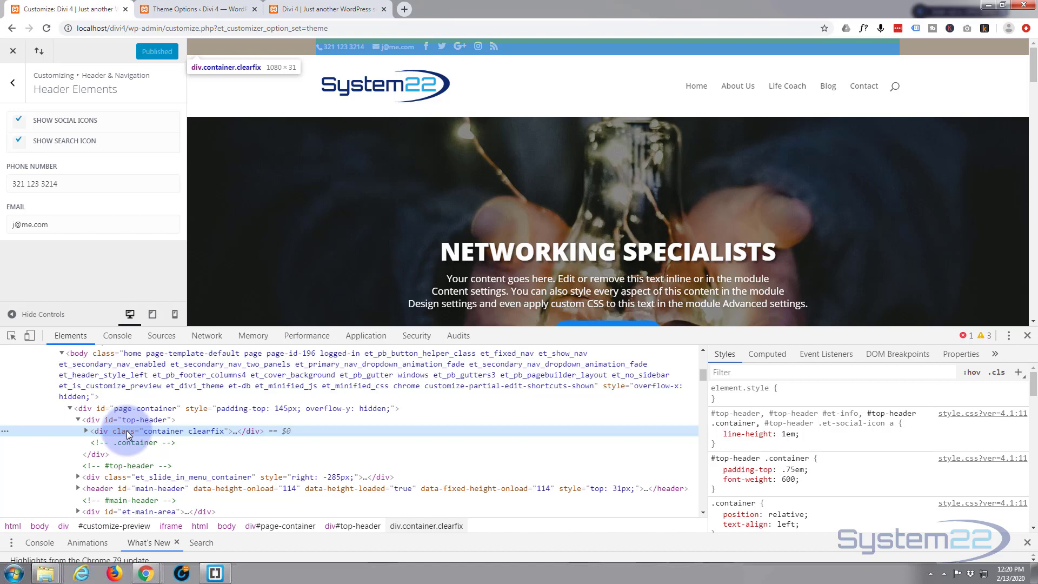
click(86, 431)
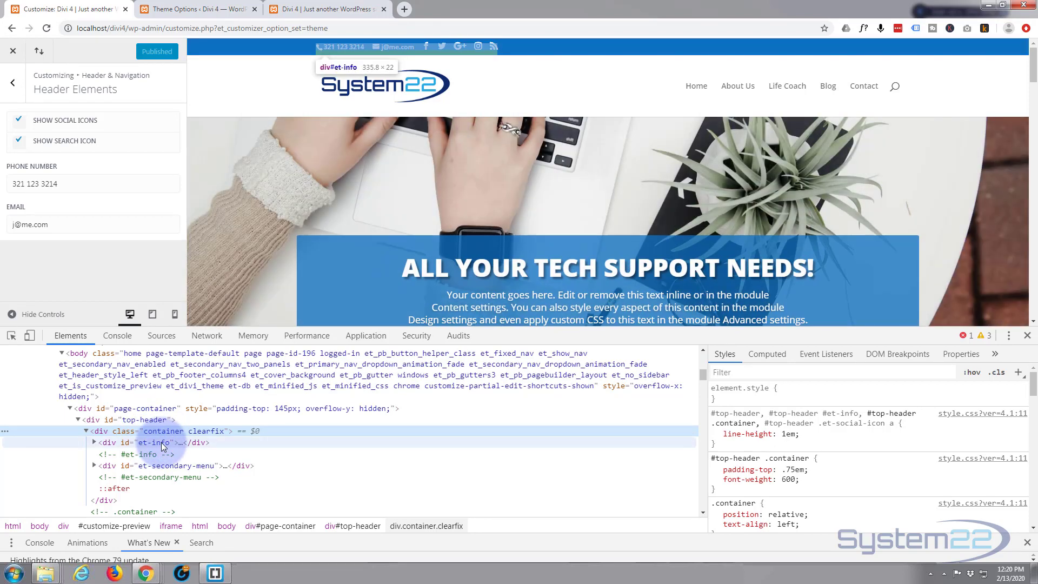
click(162, 444)
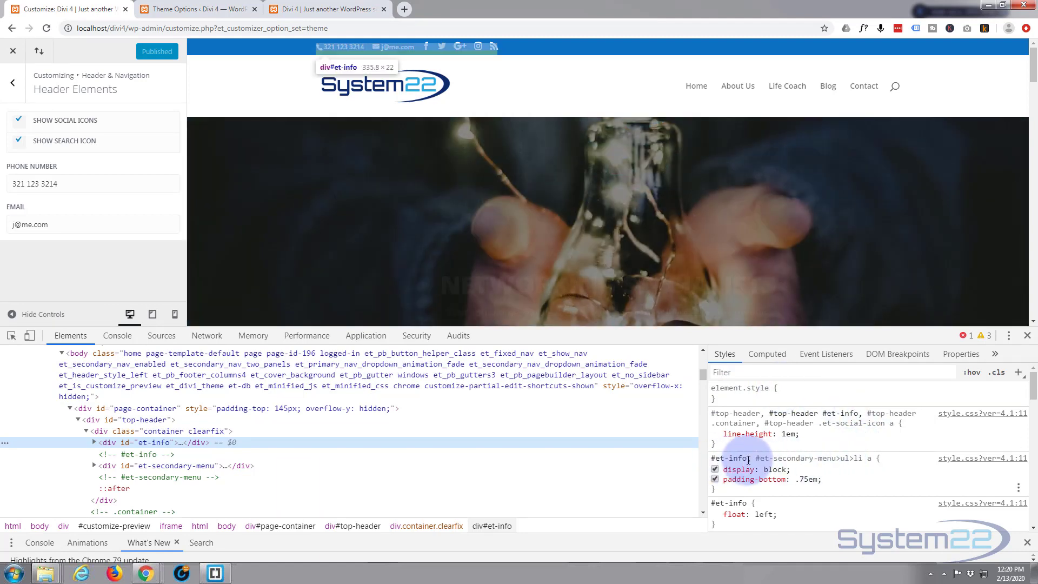
scroll(765, 474, down, 1)
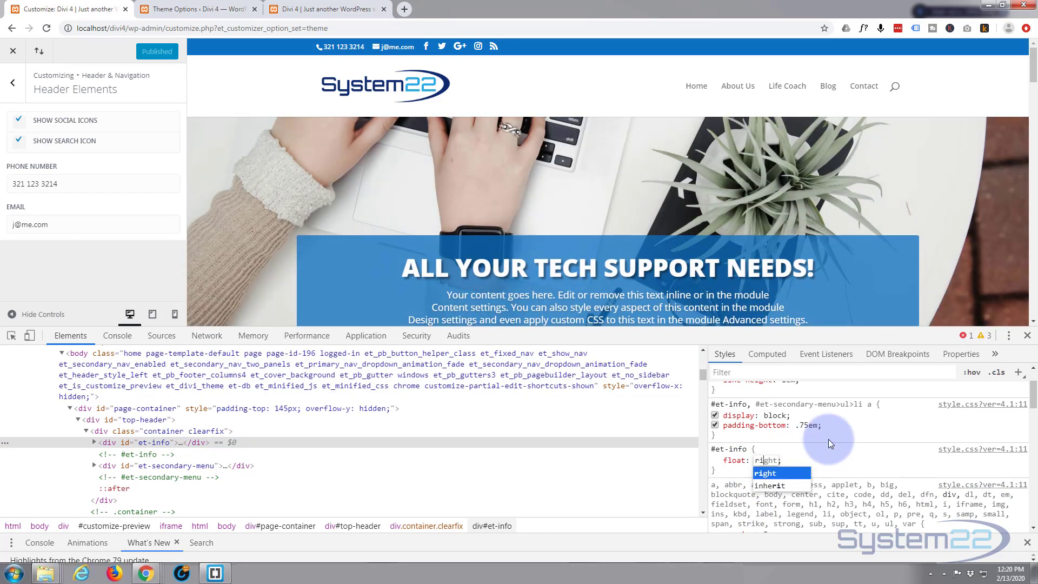
Set #et-info float to right, copy the rule text, and go back to Header & Navigation.
key(Right)
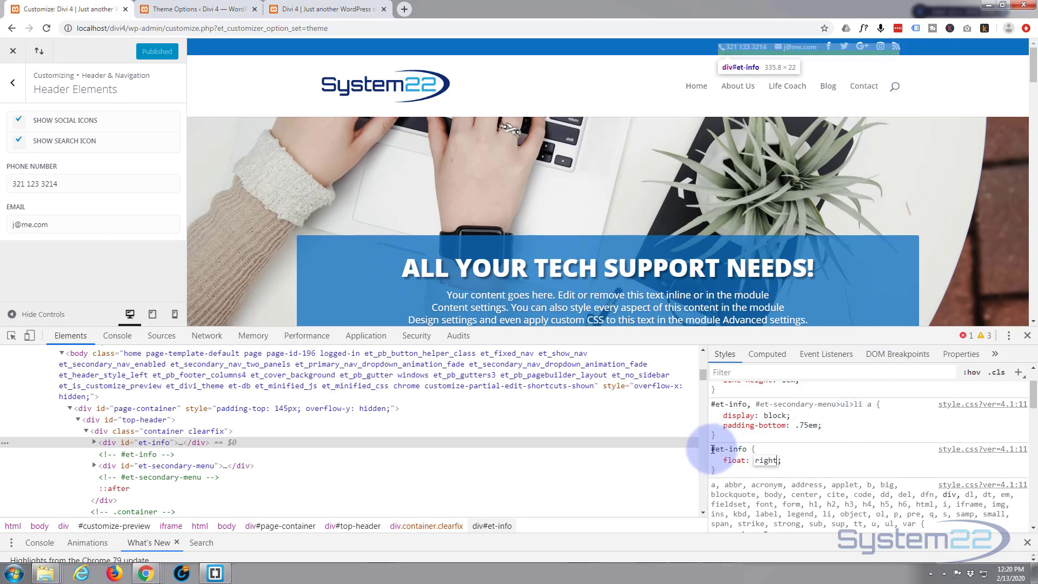
drag(720, 451, 744, 472)
key(ctrl+c)
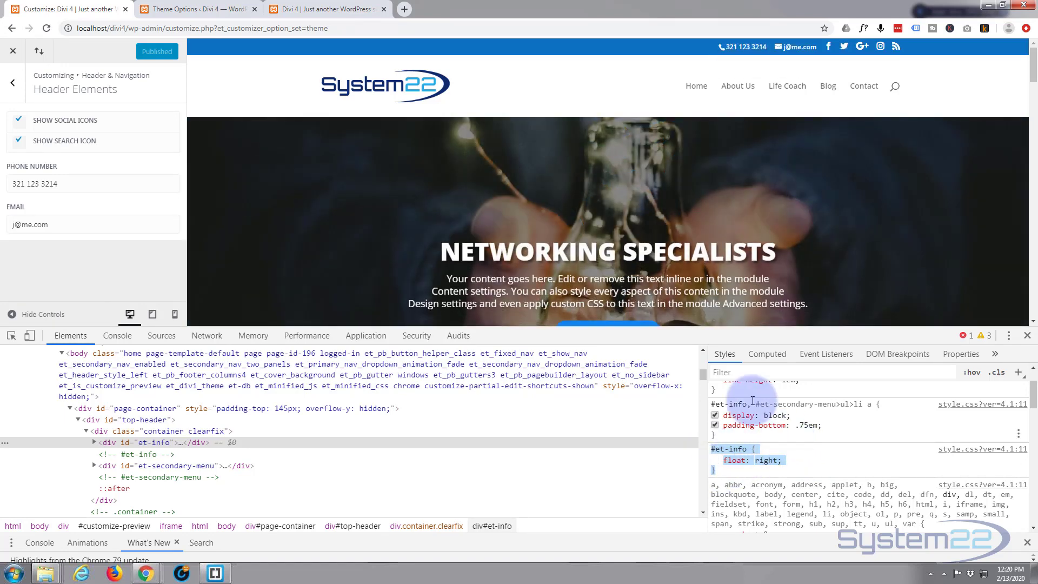
click(16, 83)
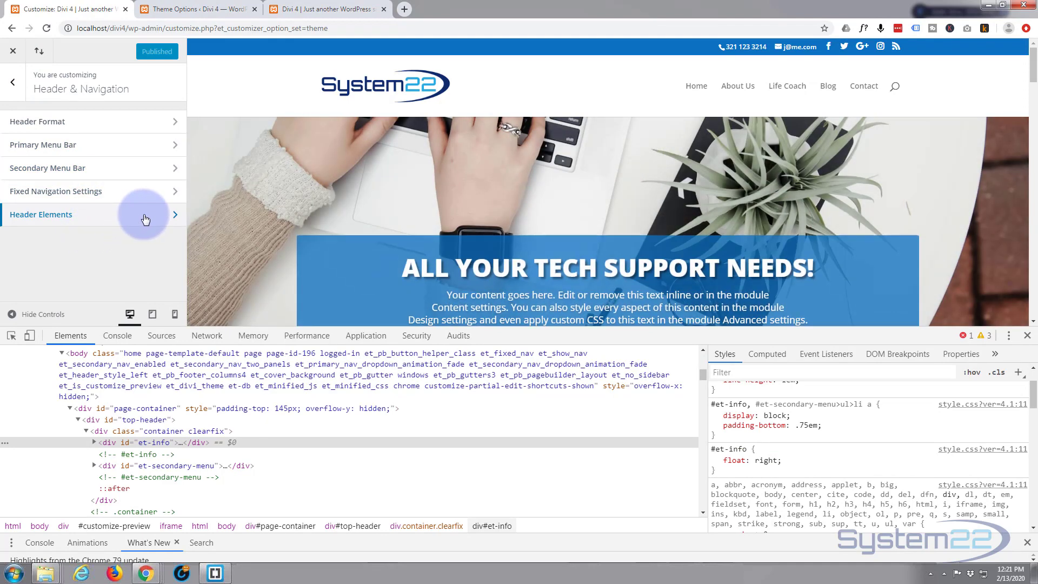
In Additional CSS, add a /* Social Media Float comment and paste the #et-info float: right rule, then publish.
click(15, 90)
scroll(102, 204, down, 2)
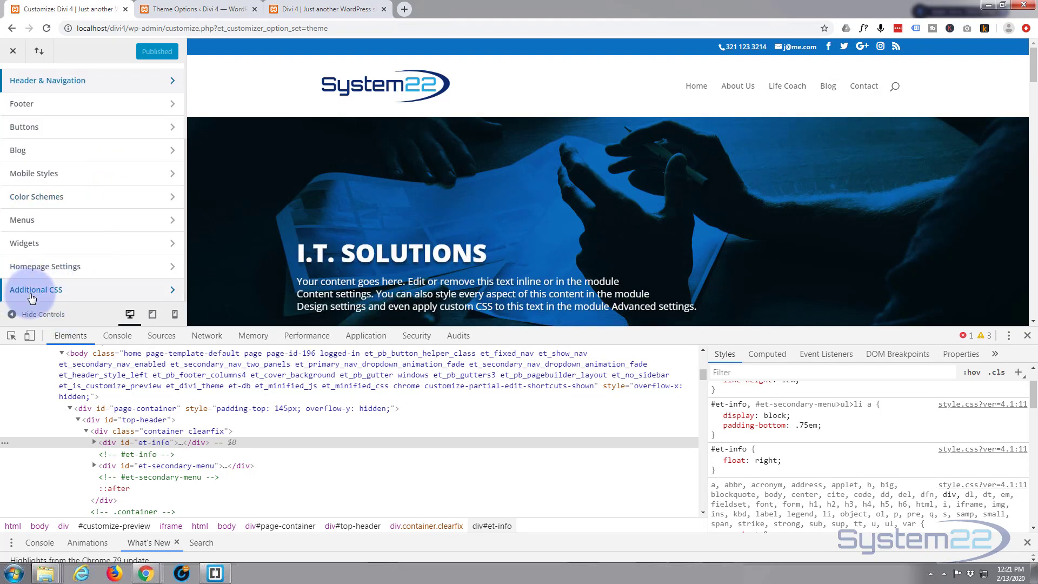
click(132, 295)
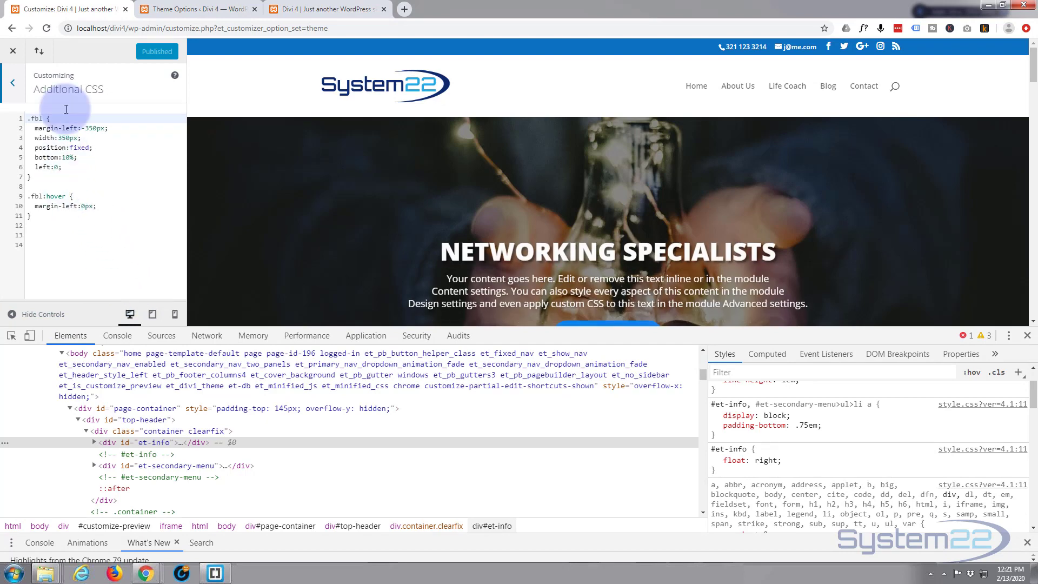
click(34, 225)
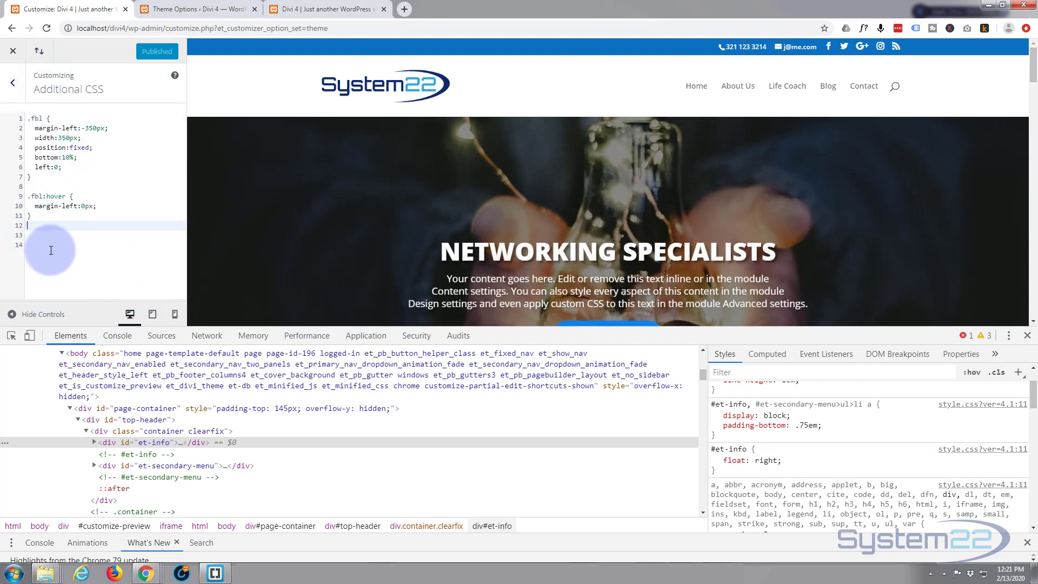
key(Return)
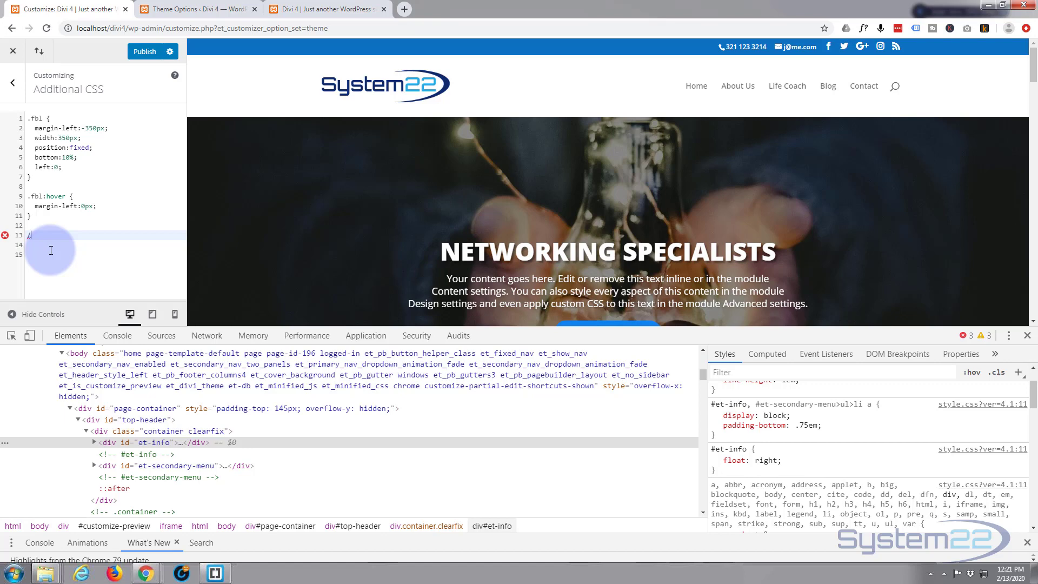
text(/* )
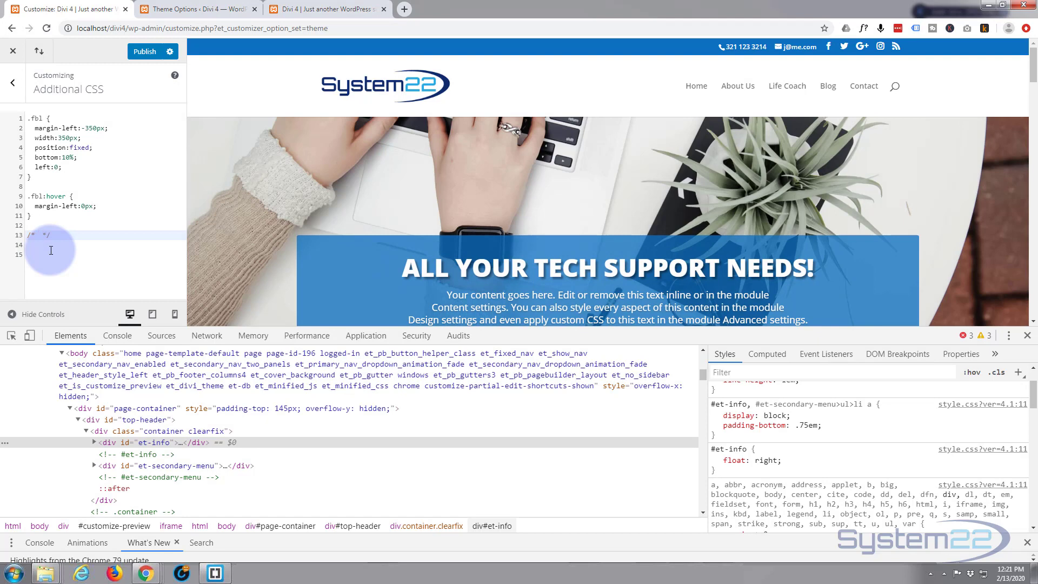
text(Social )
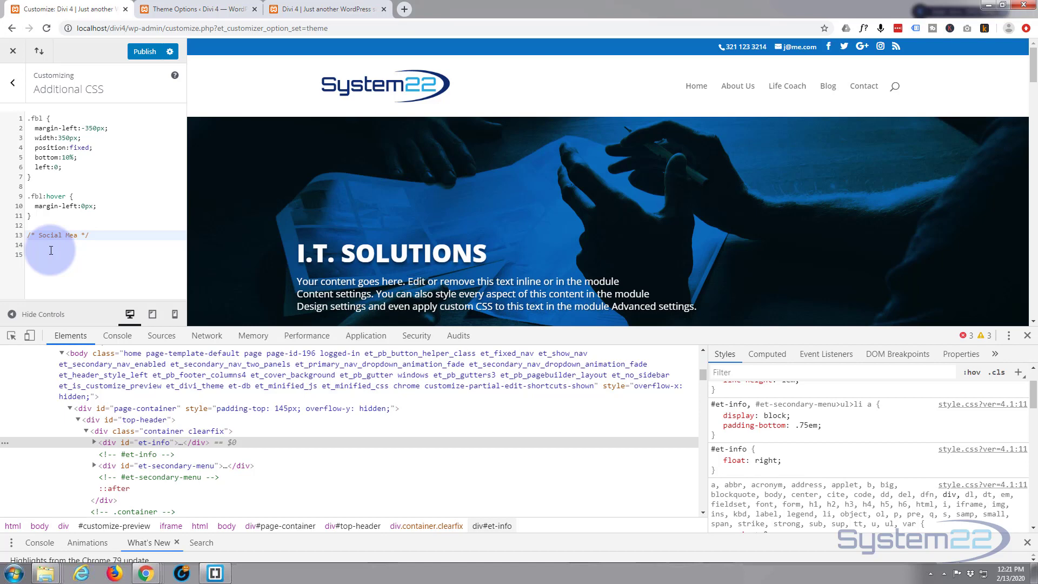
text(Media Float)
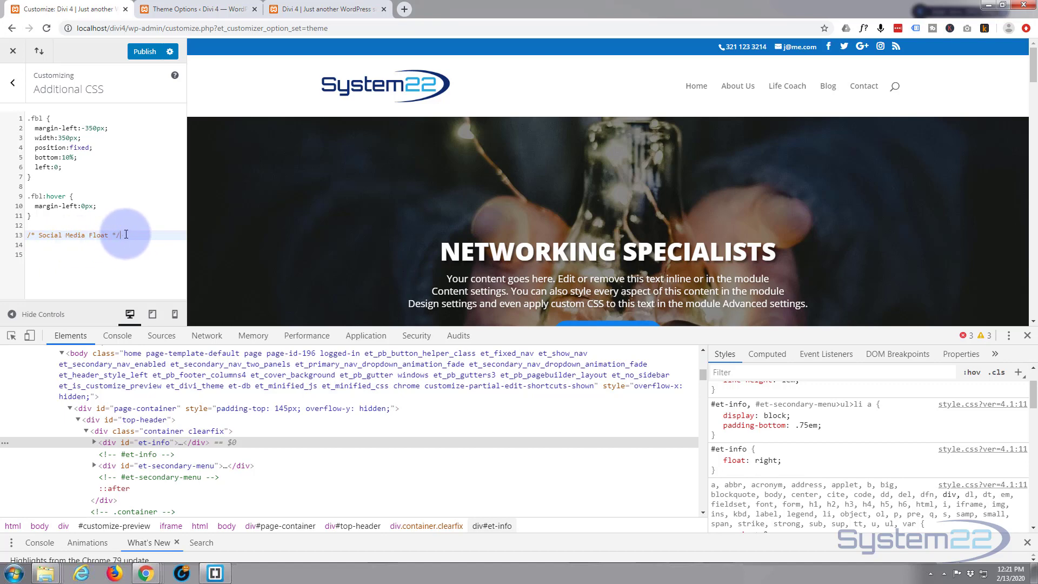
key(Return)
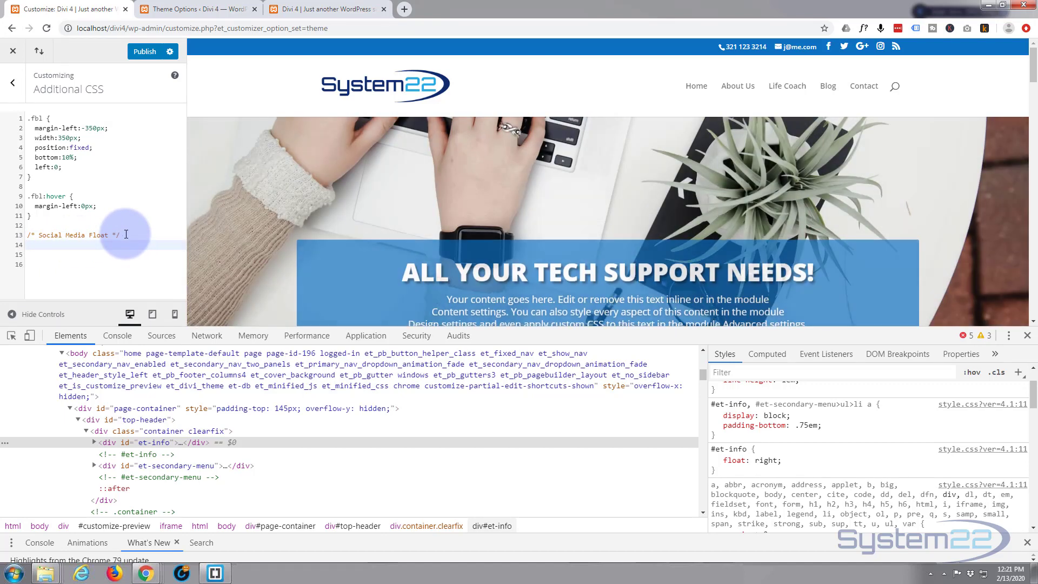
key(Return)
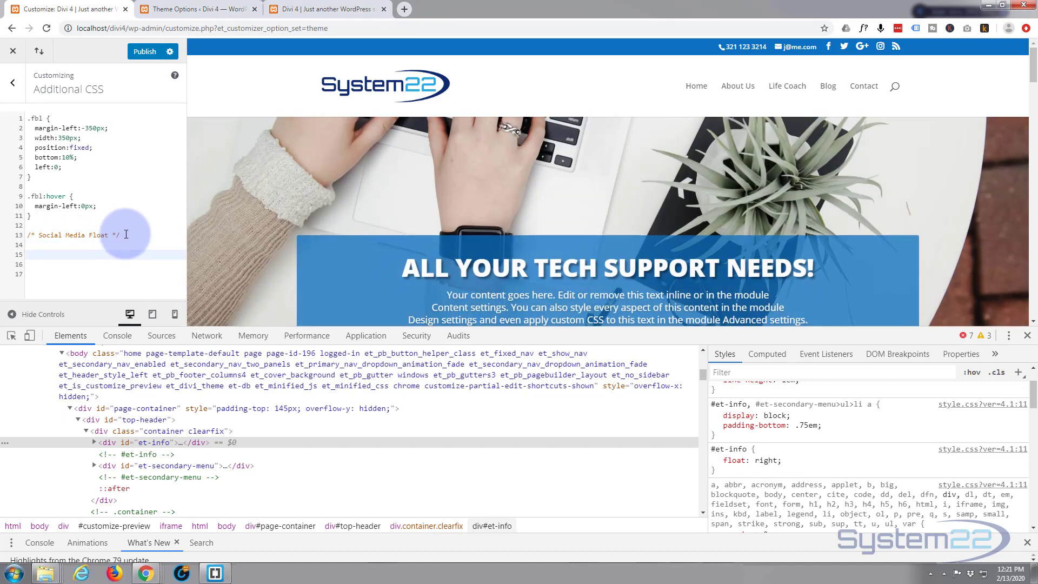
key(ctrl+v)
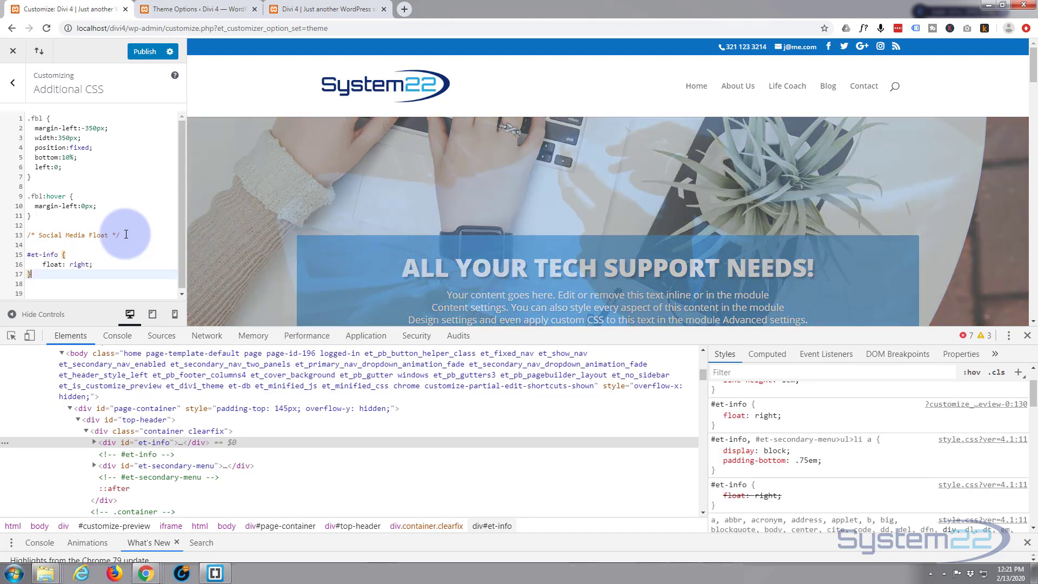
click(144, 51)
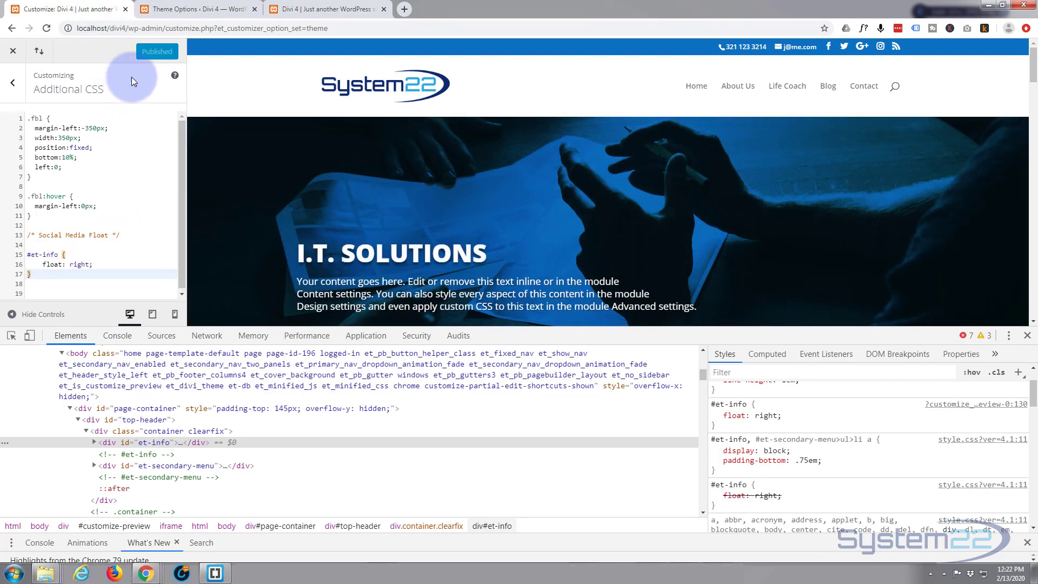
Reload the Customizer, check the saved #et-info rule in Additional CSS, and close DevTools.
click(47, 29)
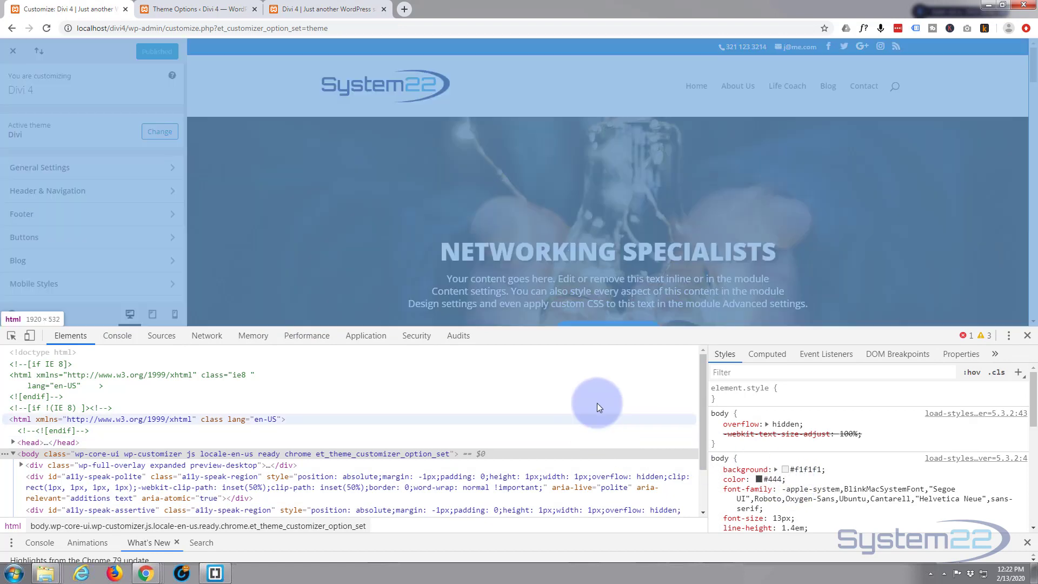
scroll(79, 251, down, 2)
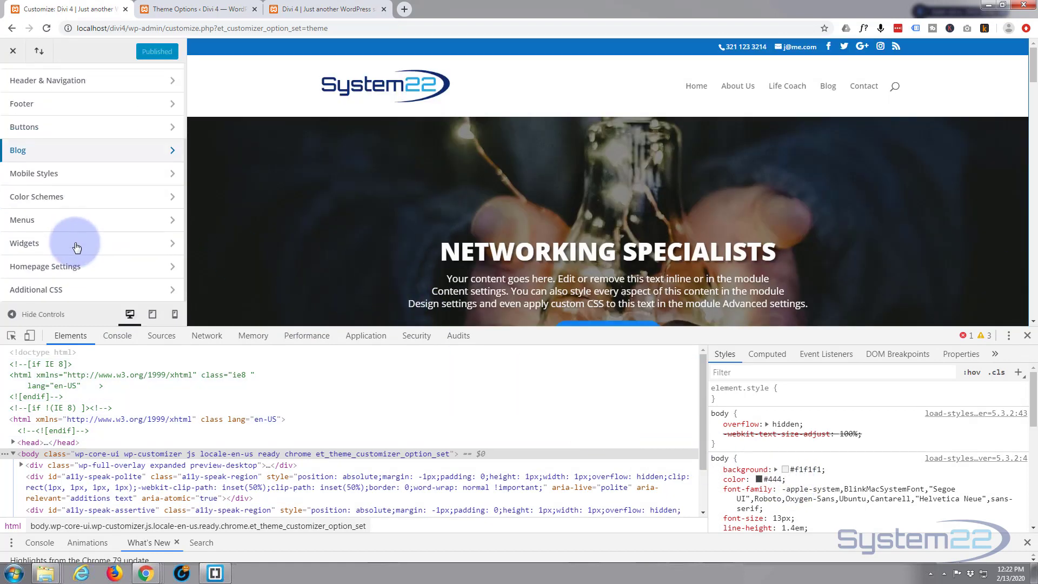
click(87, 290)
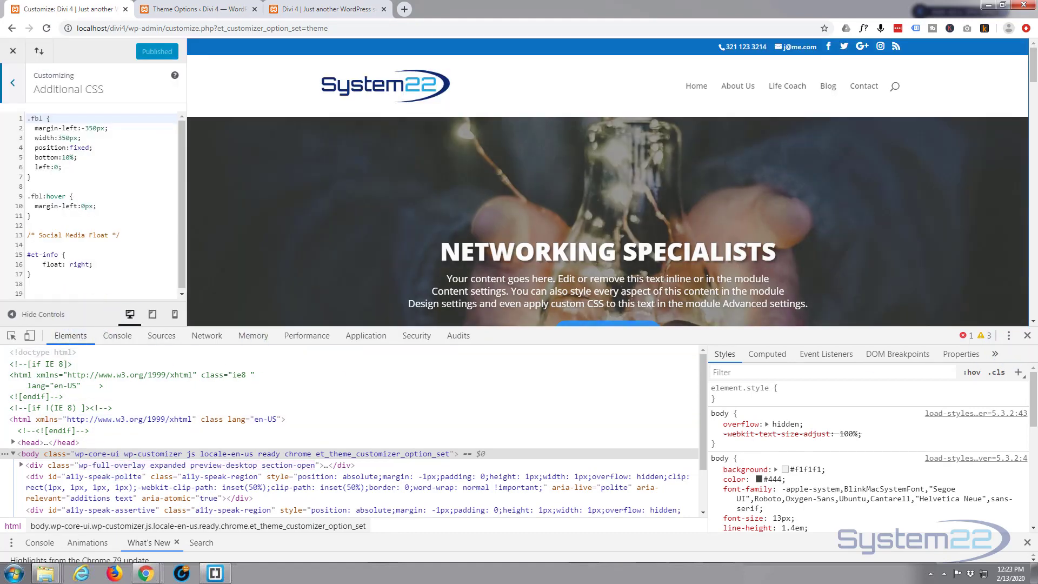
click(1028, 335)
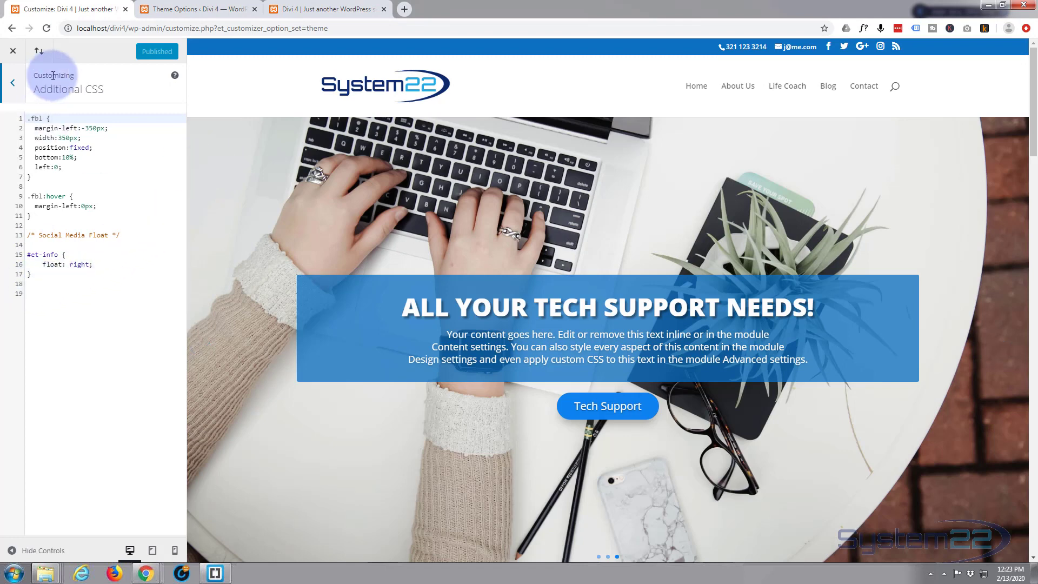
Clear the Phone Number and Email fields in Header & Navigation > Header Elements and publish.
click(17, 90)
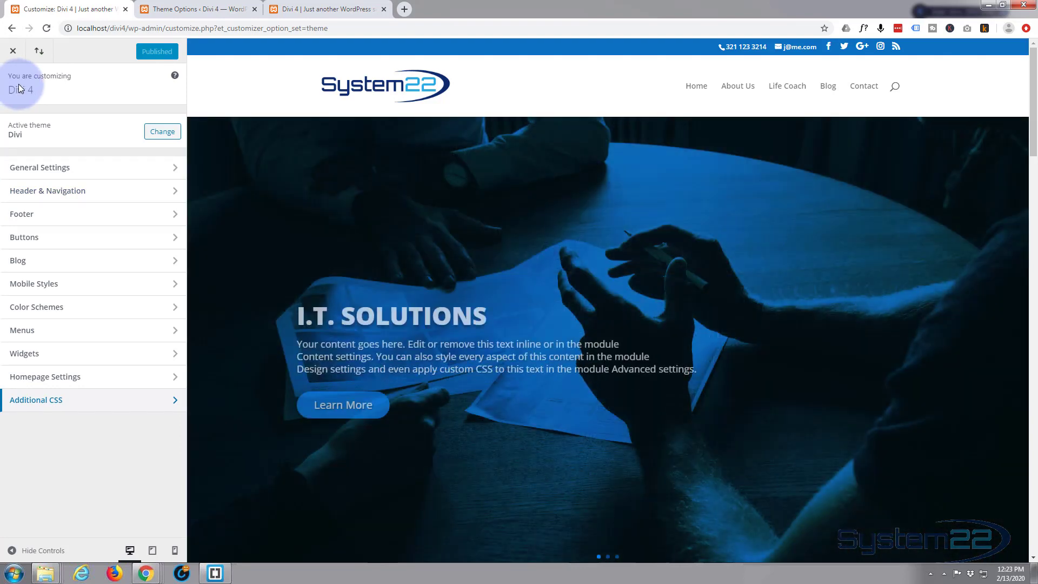
click(130, 196)
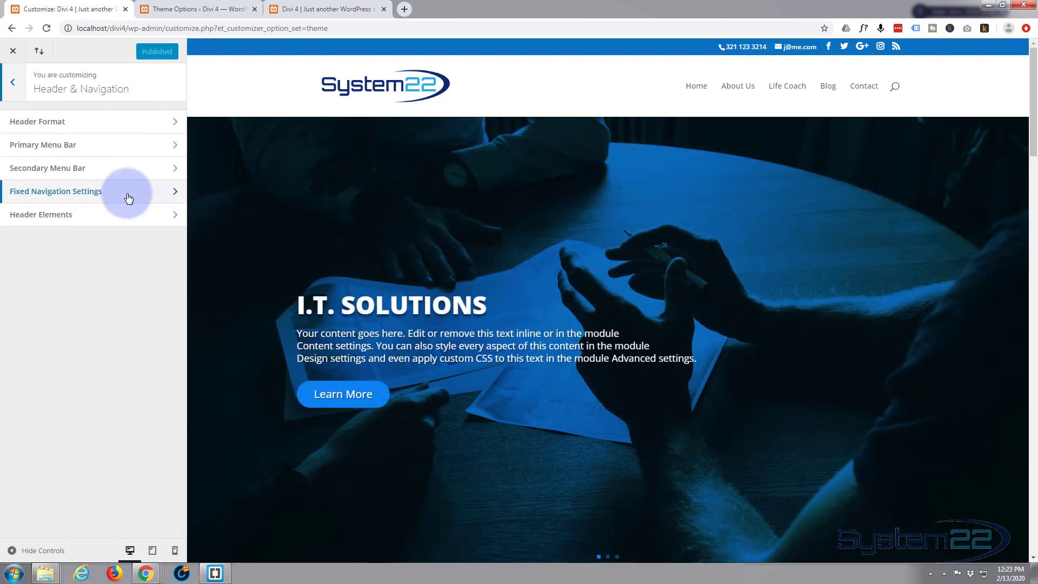
click(89, 217)
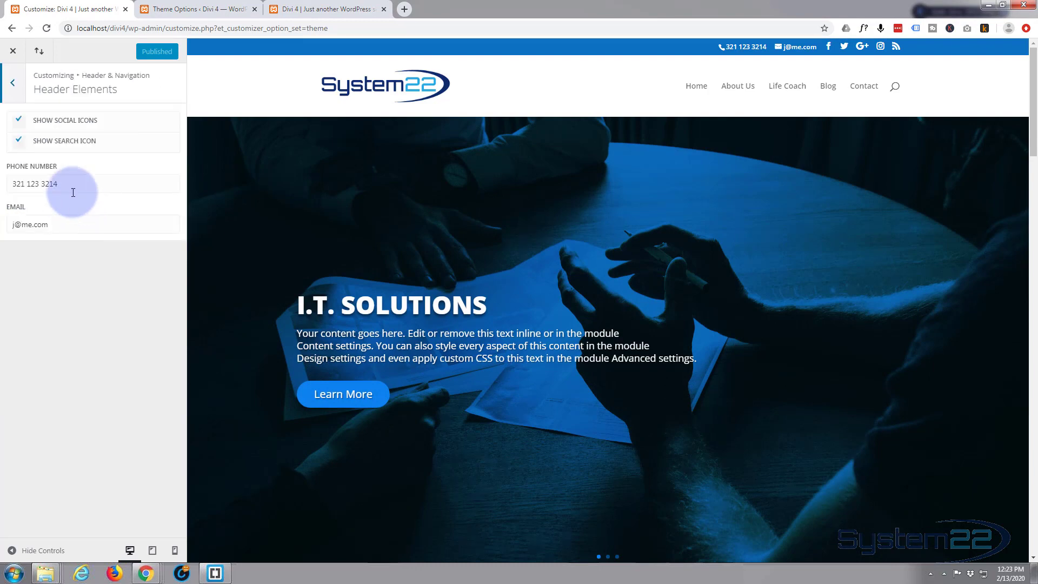
drag(72, 183, 8, 188)
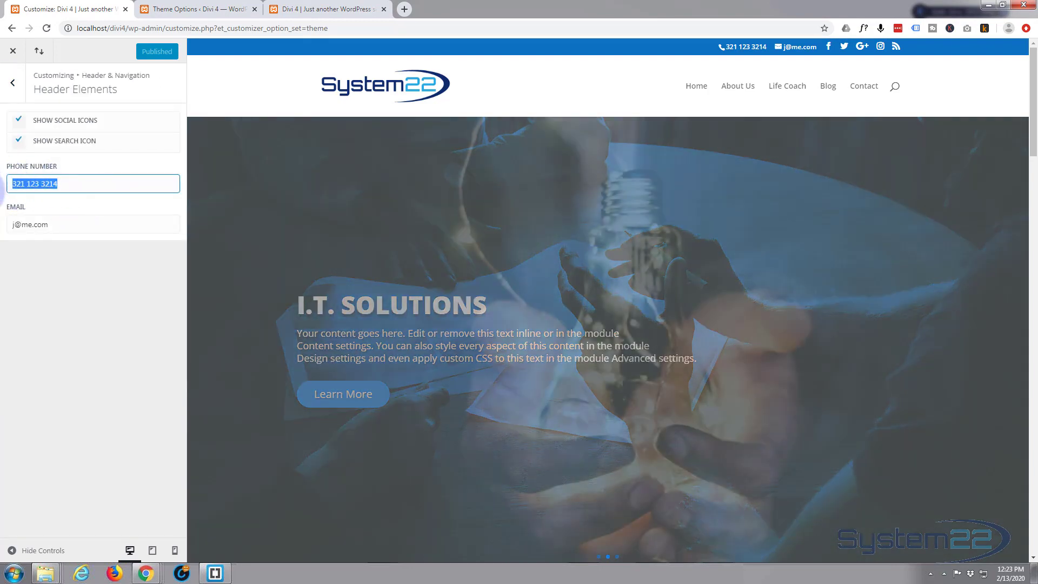
key(BackSpace)
drag(67, 225, 1, 235)
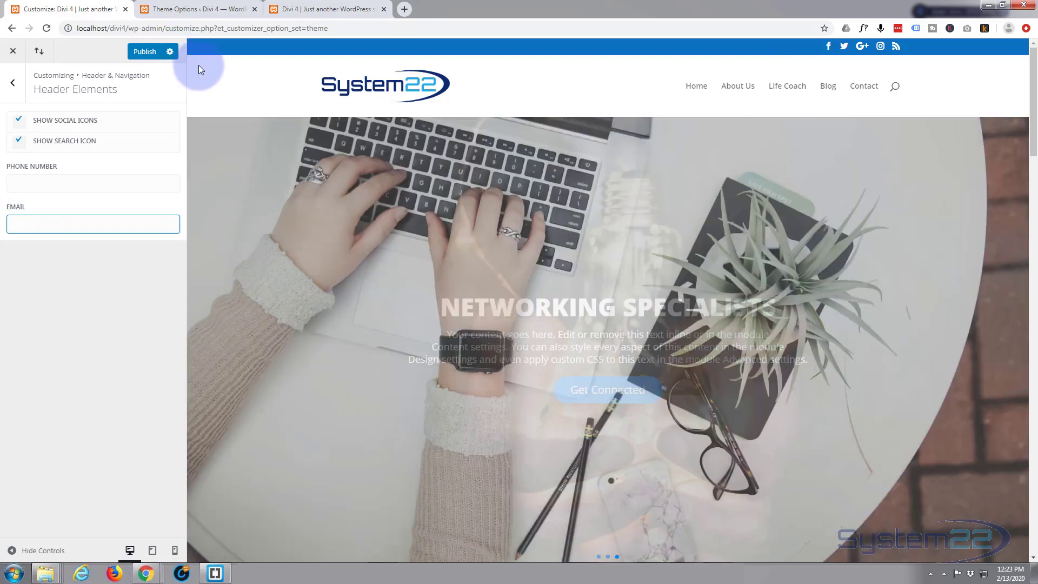
click(145, 53)
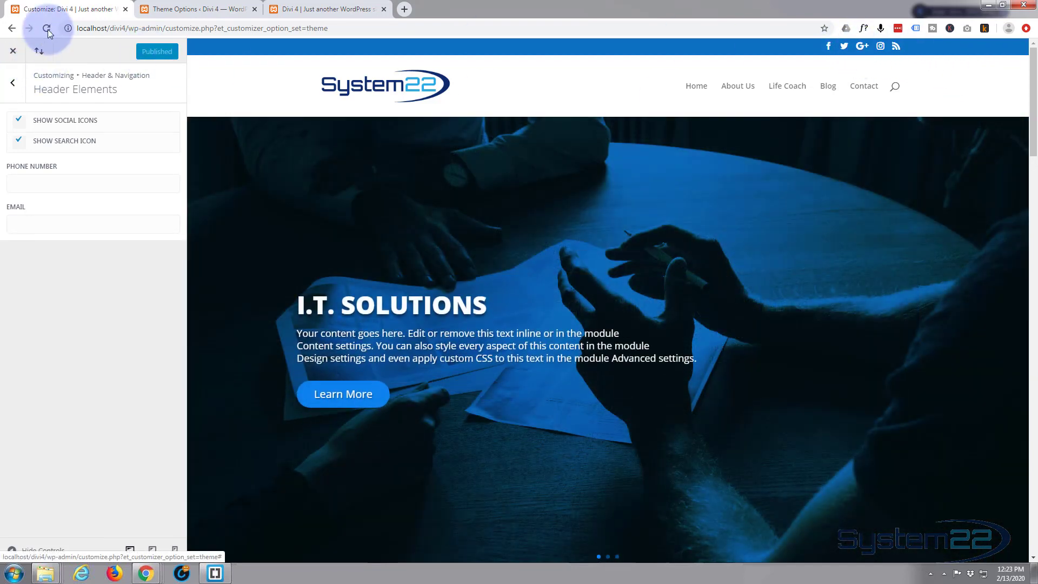
Reload the Customizer and inspect the top bar's Twitter icon in DevTools.
click(46, 28)
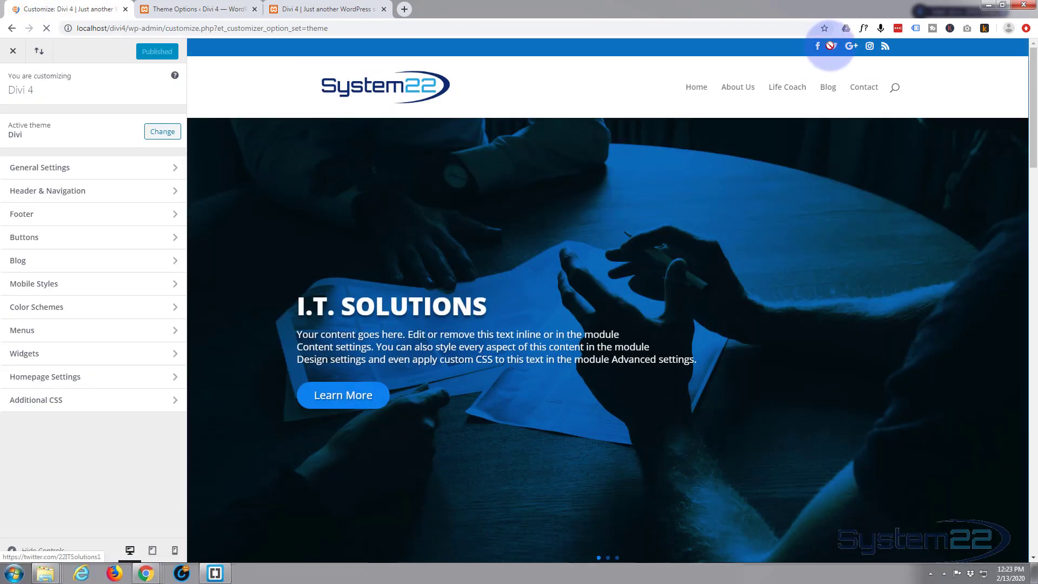
right_click(831, 46)
click(812, 210)
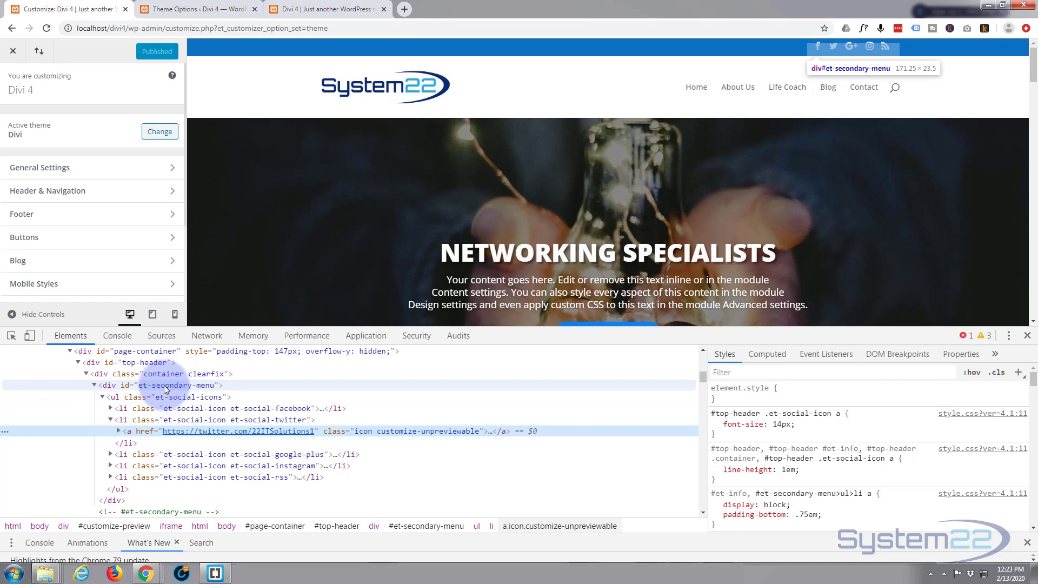
scroll(854, 429, down, 2)
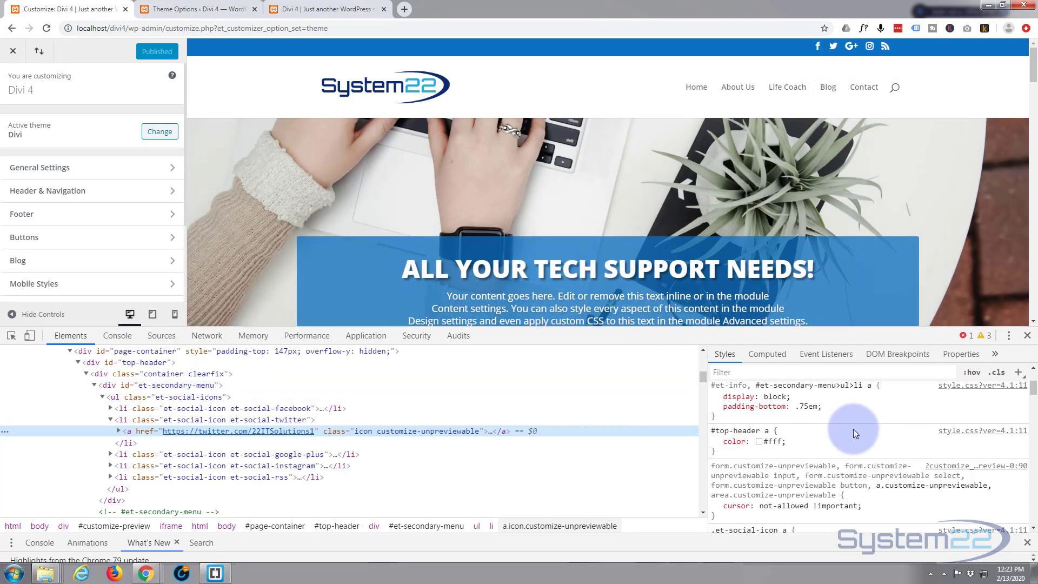
scroll(855, 429, down, 2)
scroll(857, 424, up, 5)
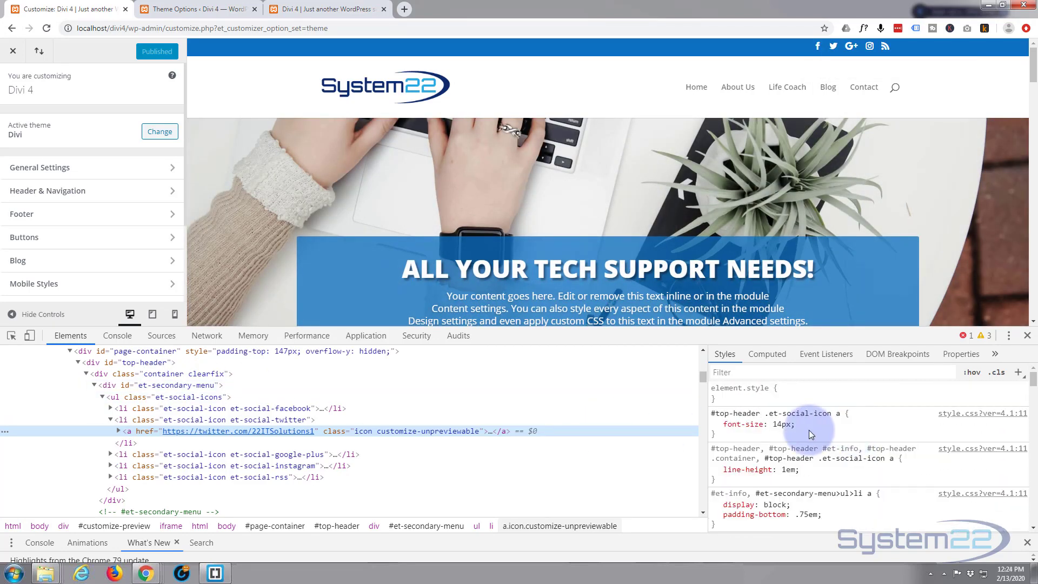
Select div#et-secondary-menu and change its float from right to left.
click(157, 385)
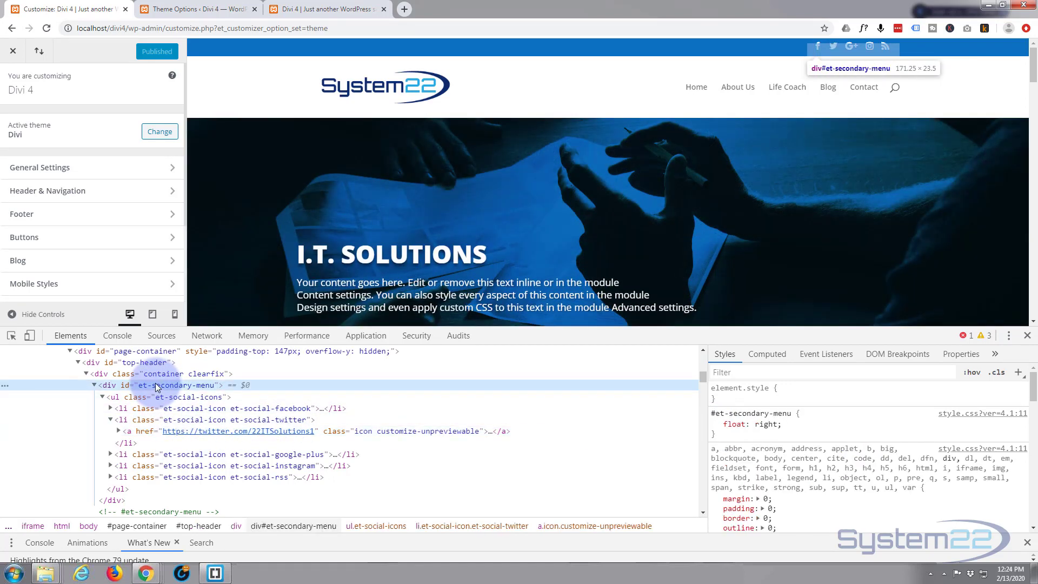
click(764, 424)
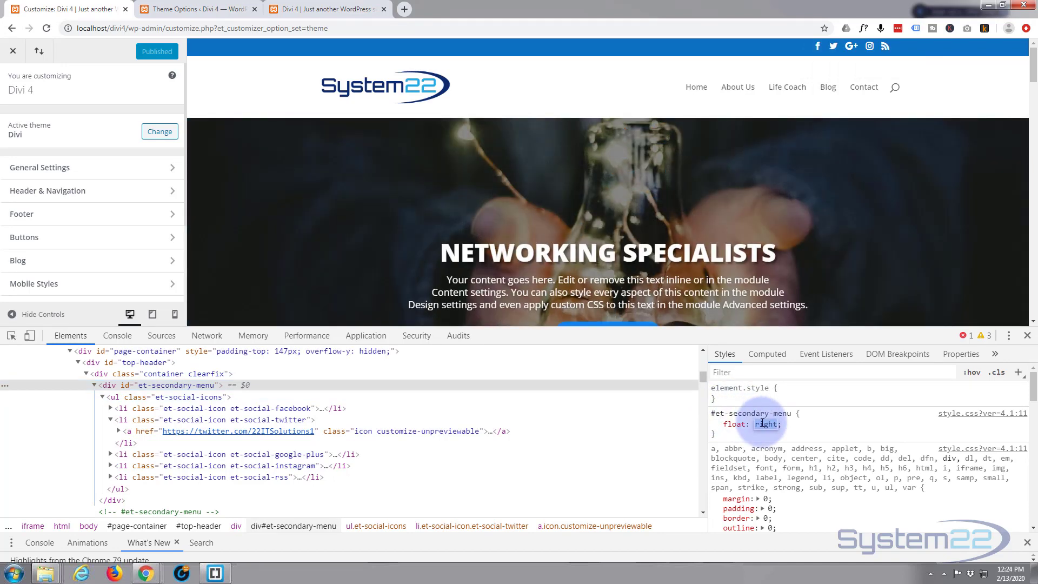
text(left)
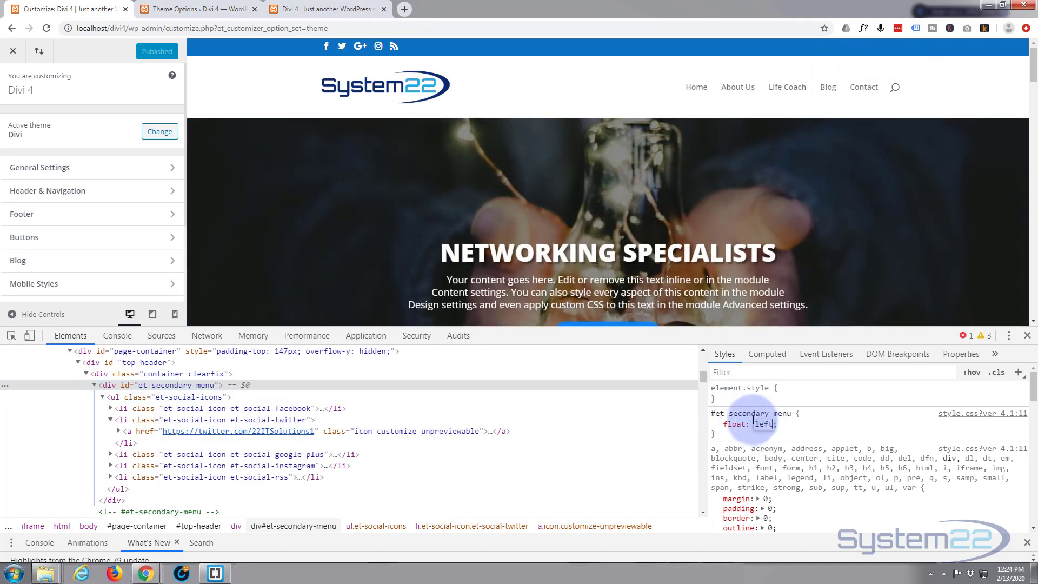
key(Return)
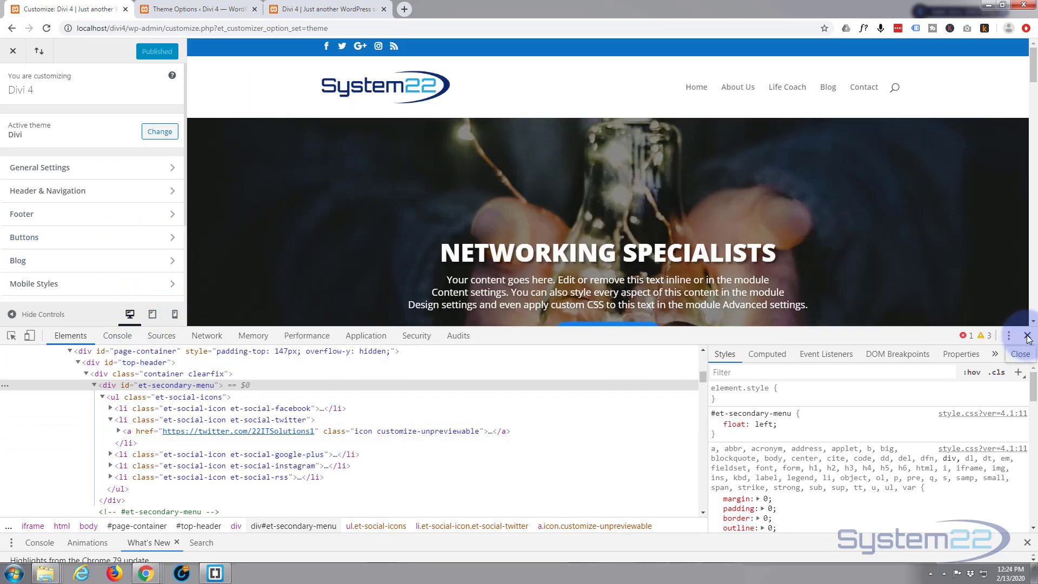
Close DevTools and reload the Customizer to discard the temporary float: left change.
click(1027, 336)
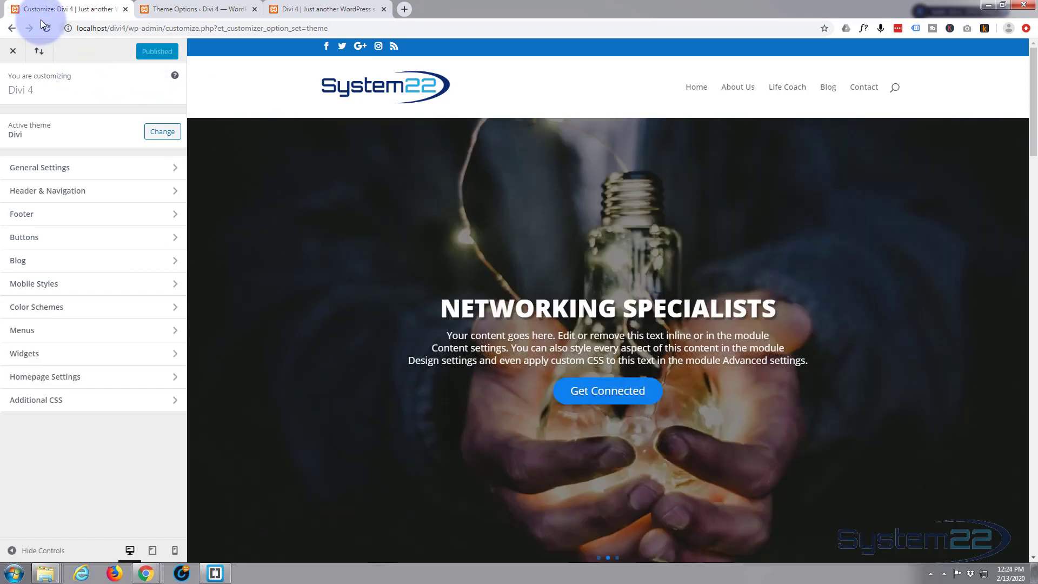
click(47, 28)
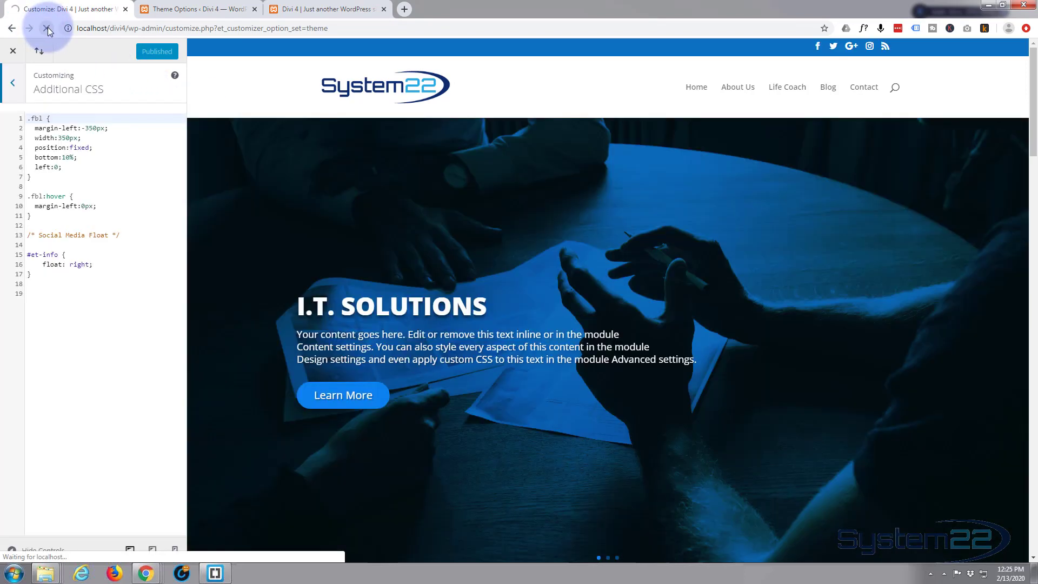
click(48, 28)
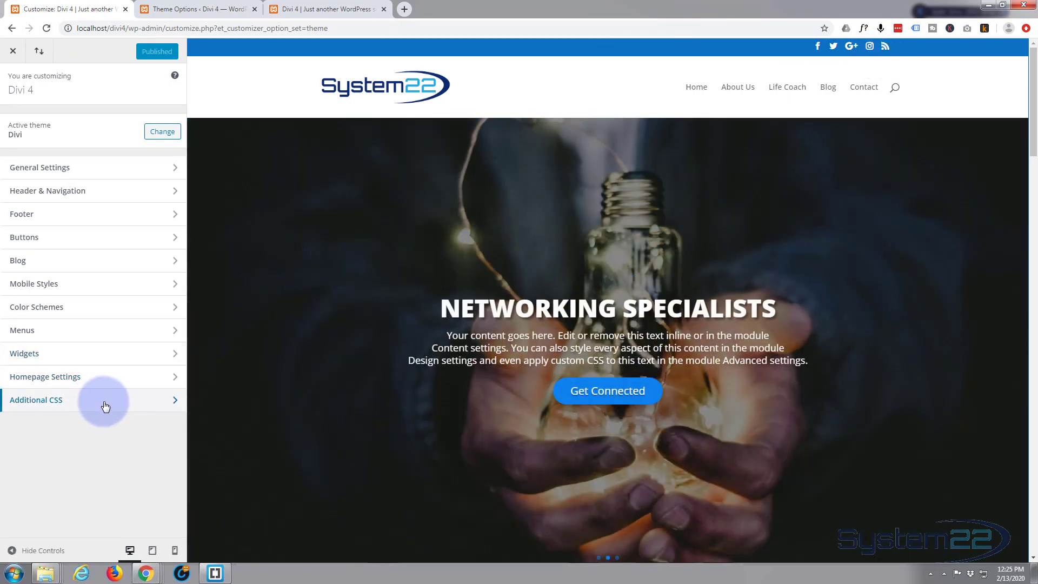
Reopen Additional CSS to show the #et-info { float: right; } rule on lines 15–17.
click(105, 406)
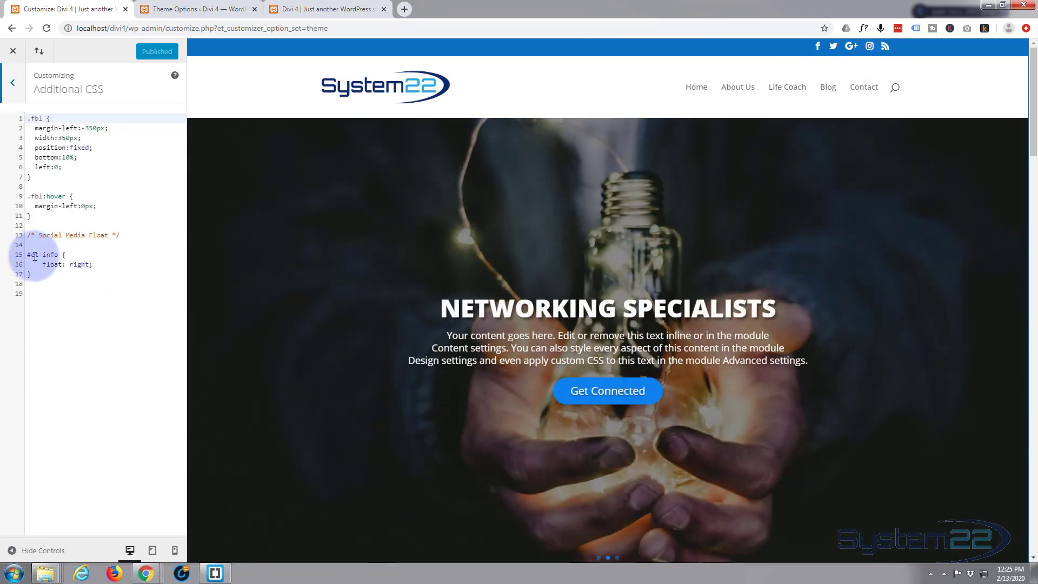